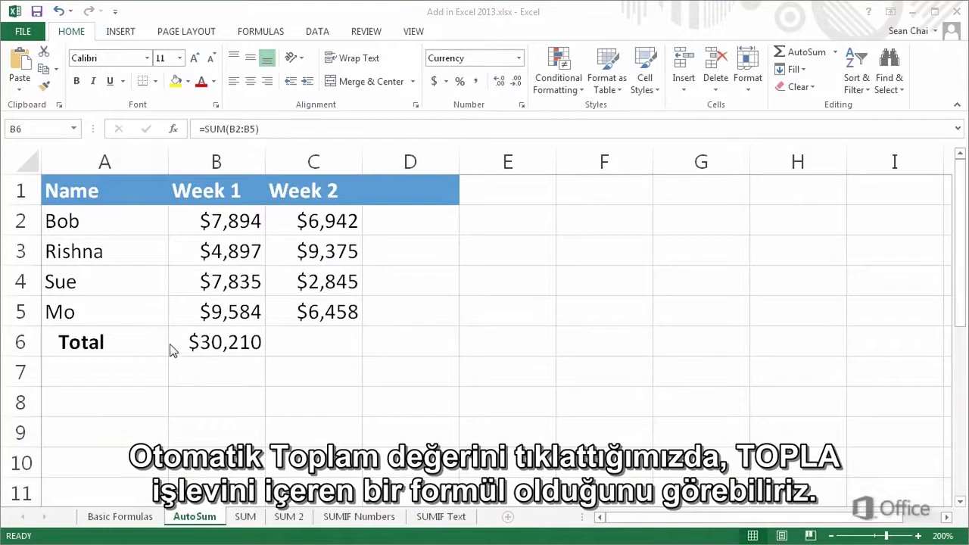
Step: Inspect the Week 1 total's formula in B6, and enter =B2+B3+B4+B5 in cell B7
double_click(171, 345)
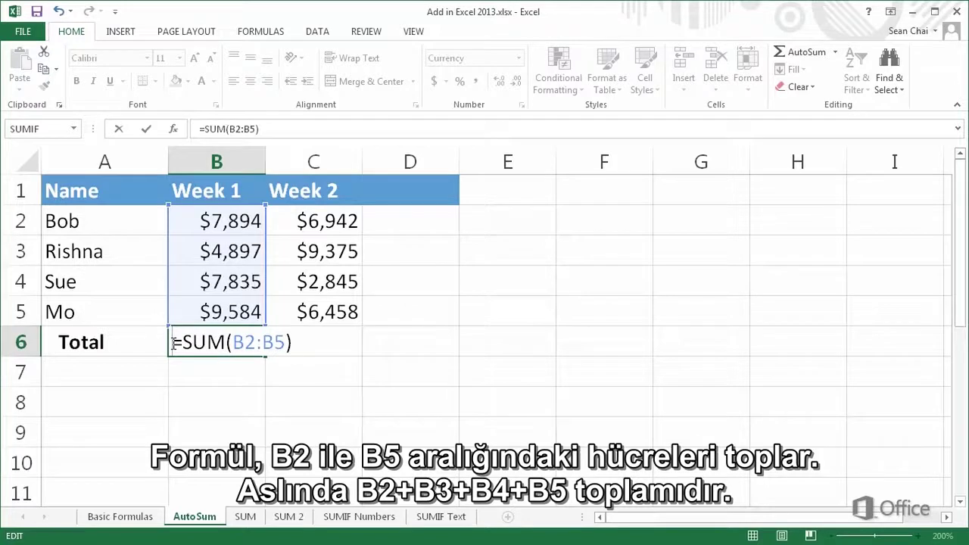
key(ctrl+Return)
click(171, 368)
text(=)
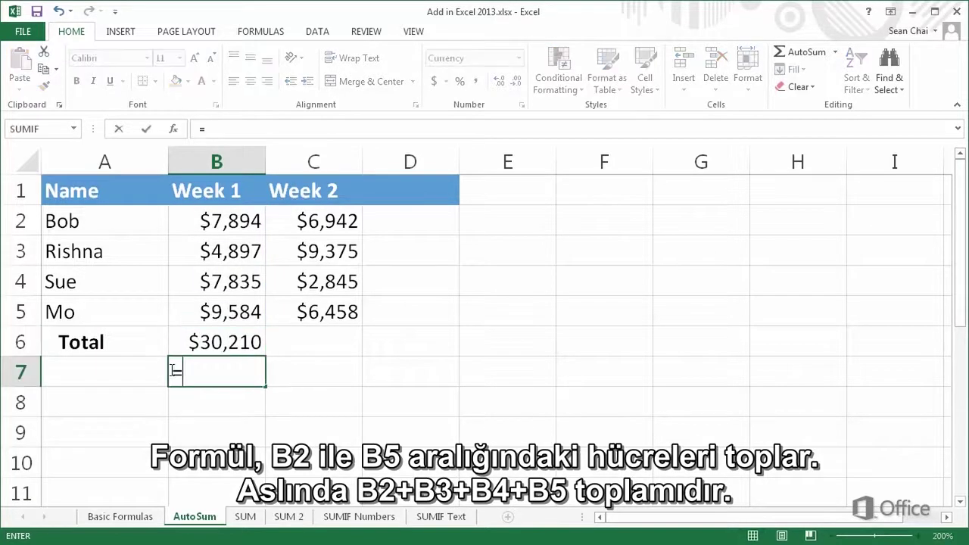
text(B2)
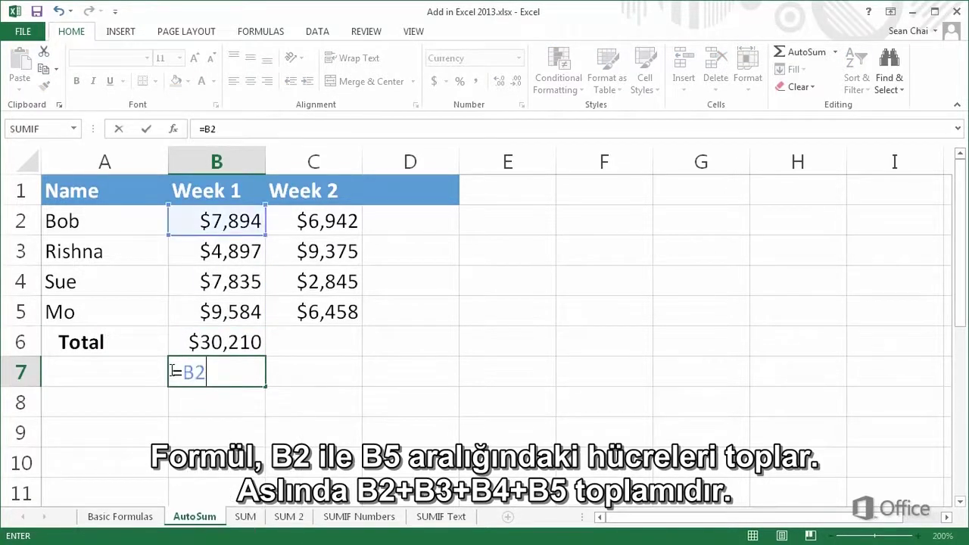
text(+B)
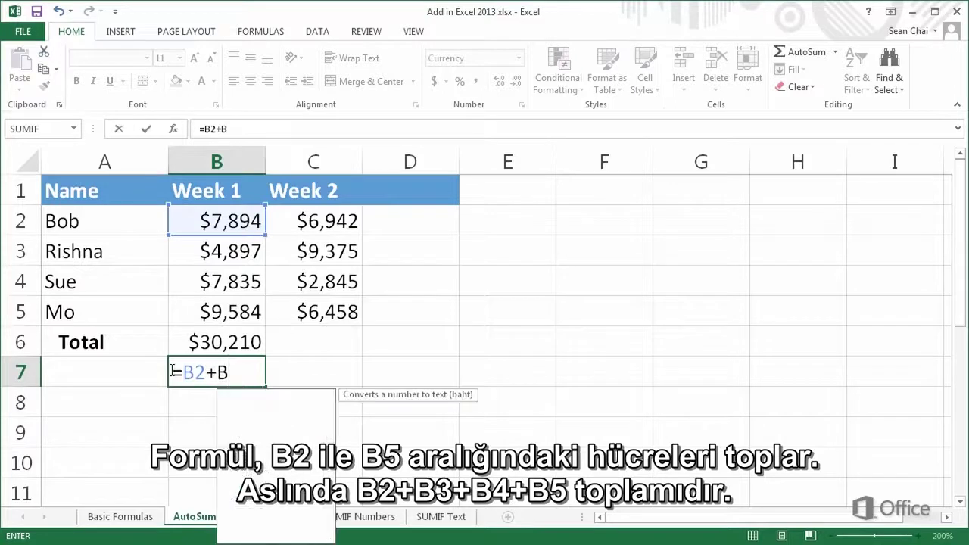
text(3+B)
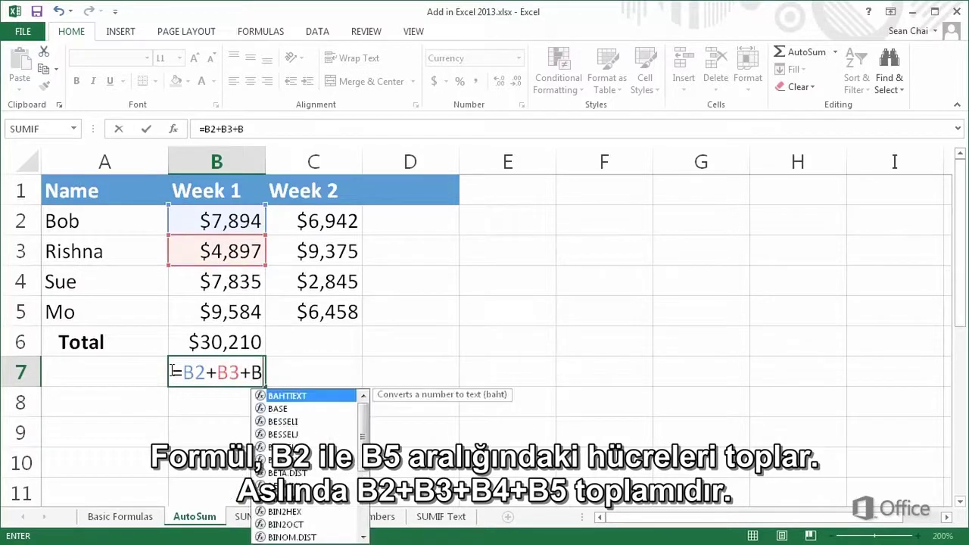
text(4+)
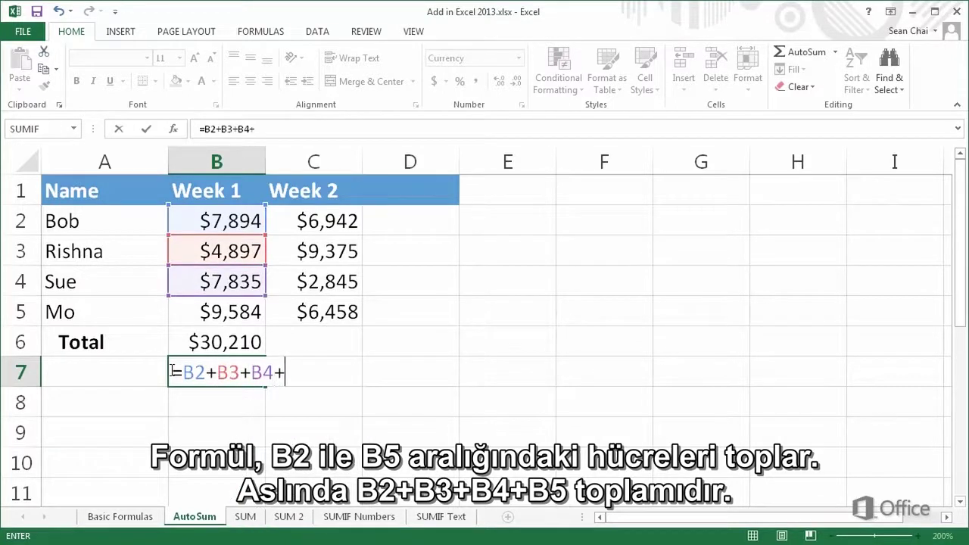
text(B5)
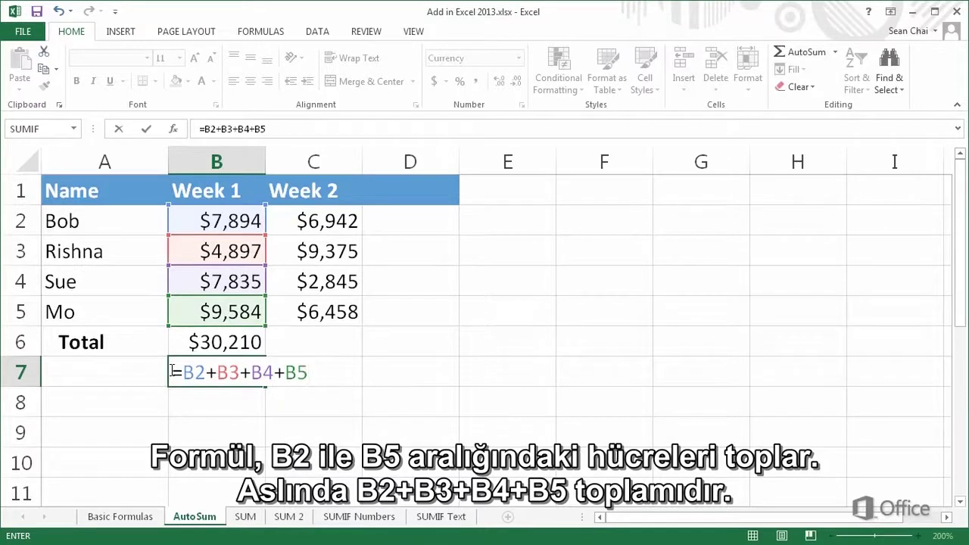
key(Return)
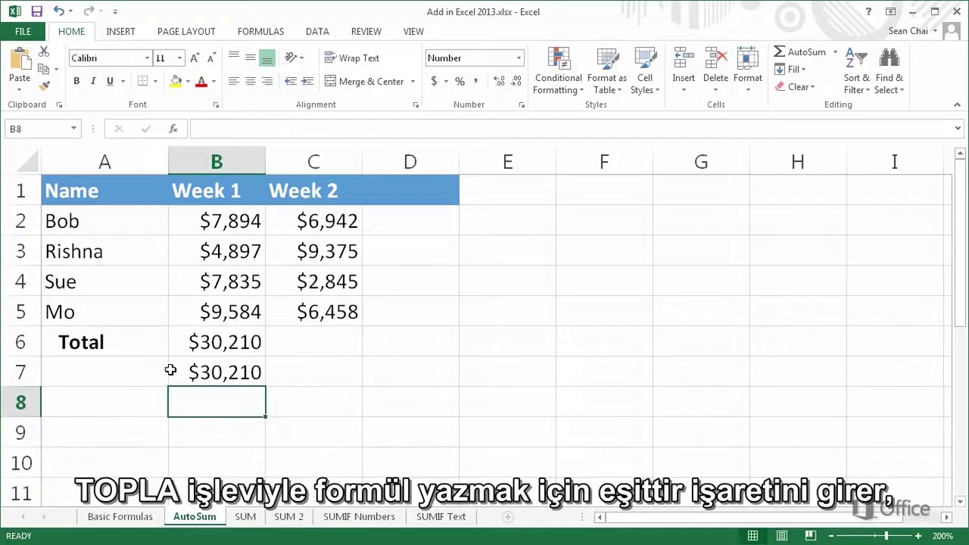
Step: Enter a SUM formula in C6 that totals the Week 2 range C2:C5
click(271, 344)
text(=)
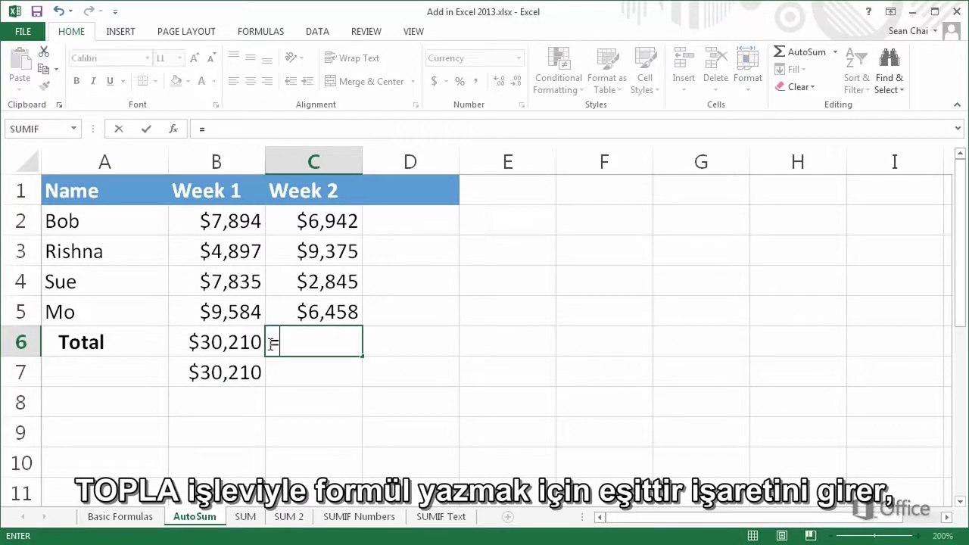
text(SUM)
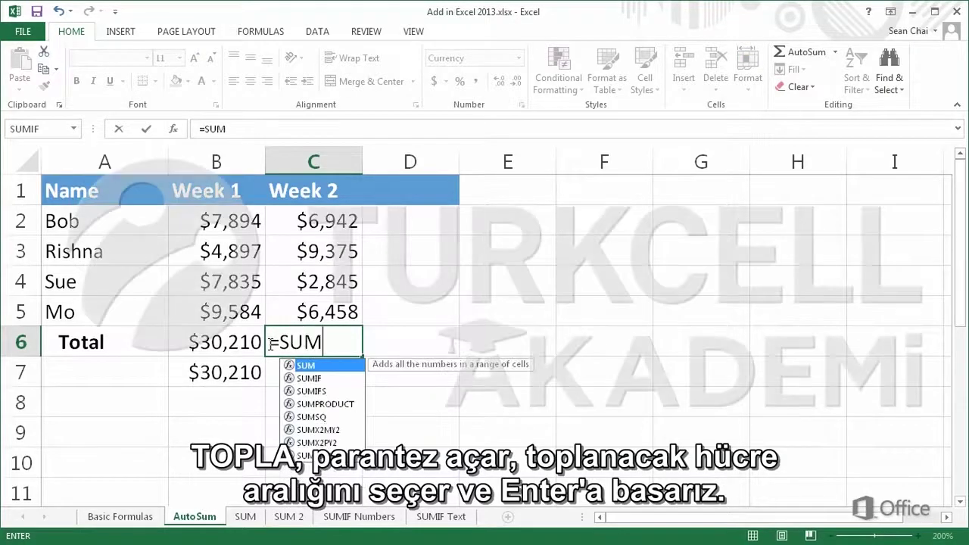
text(()
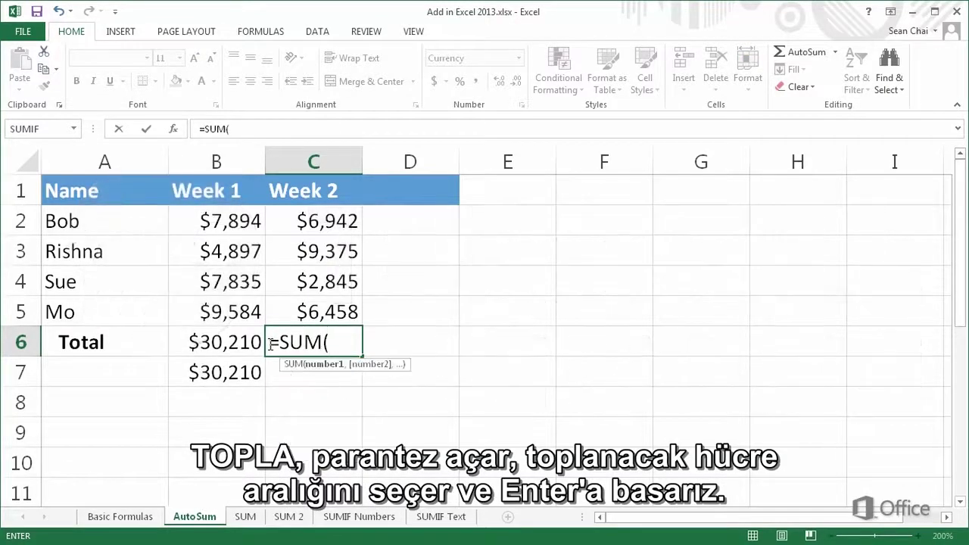
drag(301, 225, 306, 302)
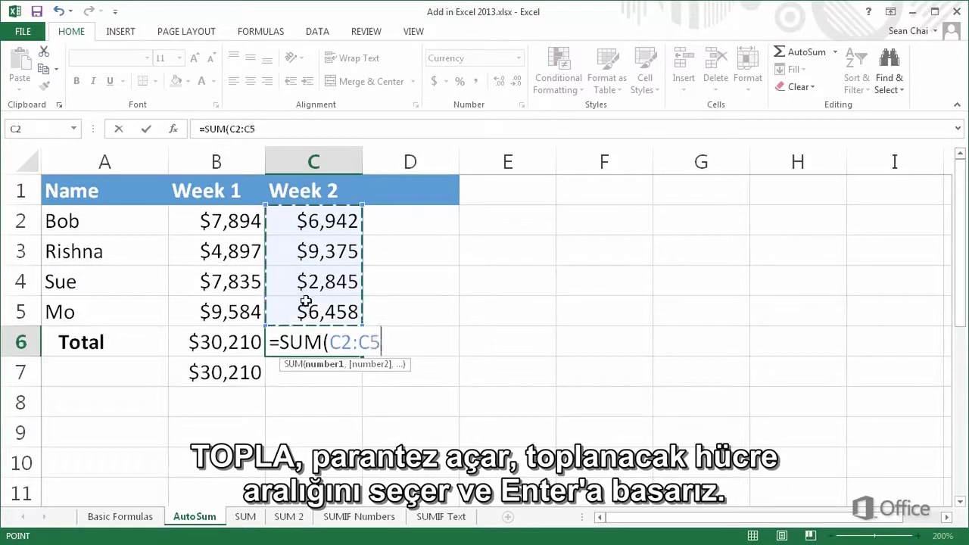
key(Return)
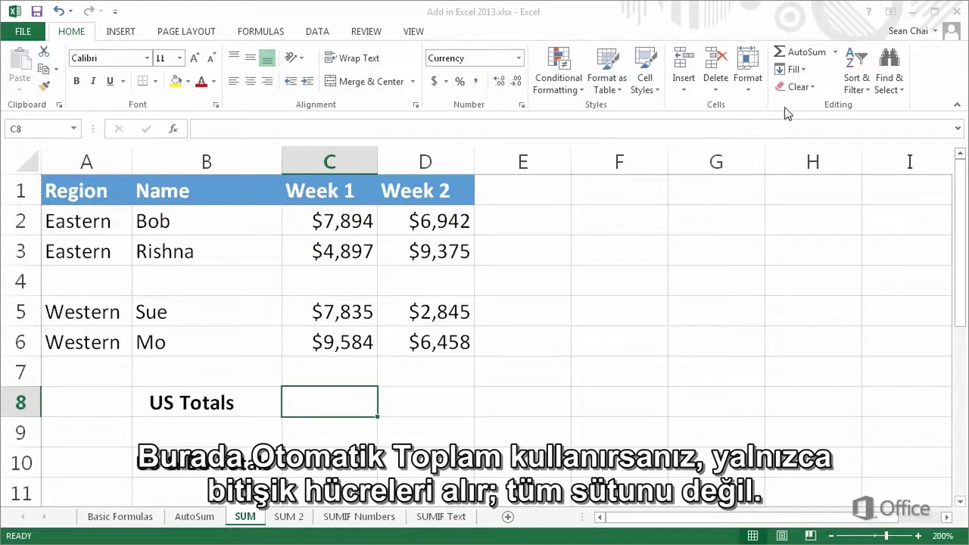
Step: Enter a SUM formula in C8 that adds the separate Week 1 cells C2, C3, C5 and C6
click(800, 59)
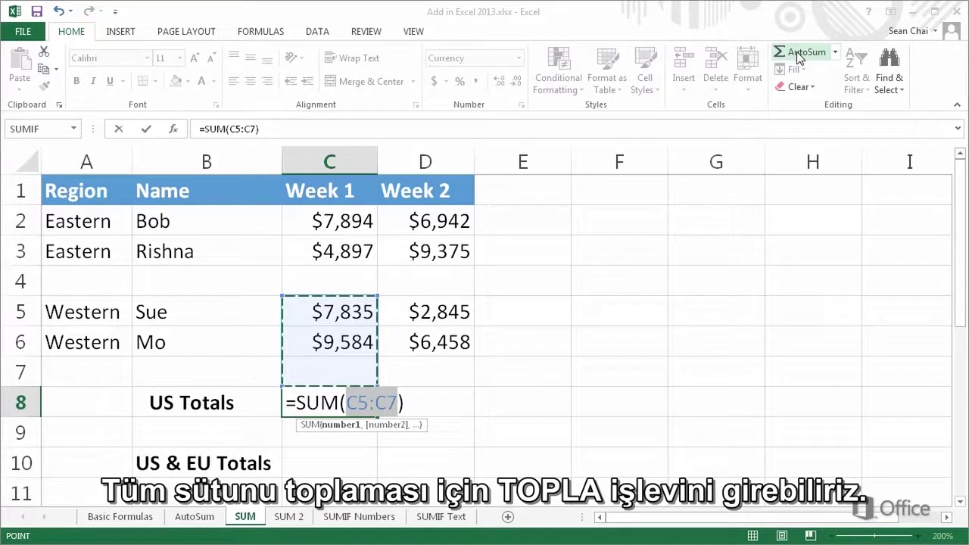
key(Escape)
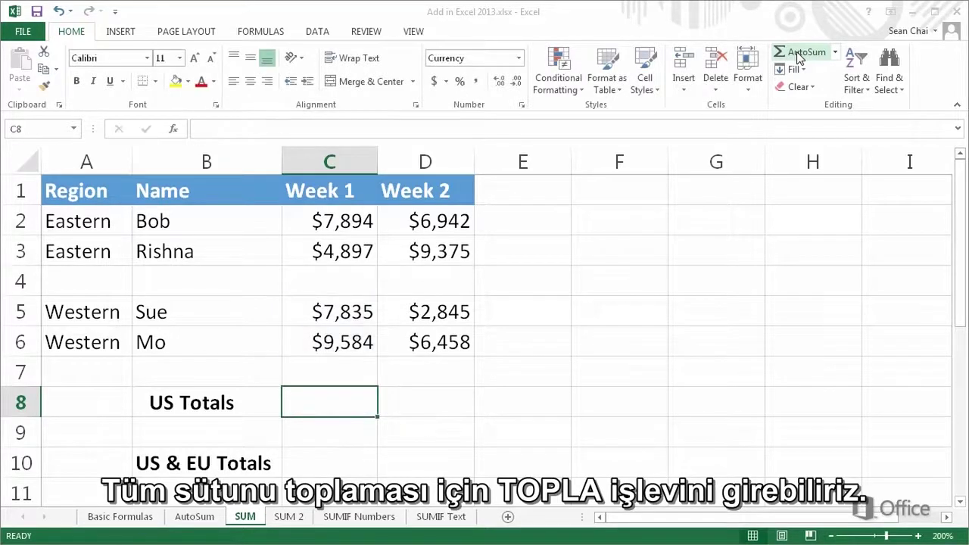
double_click(334, 405)
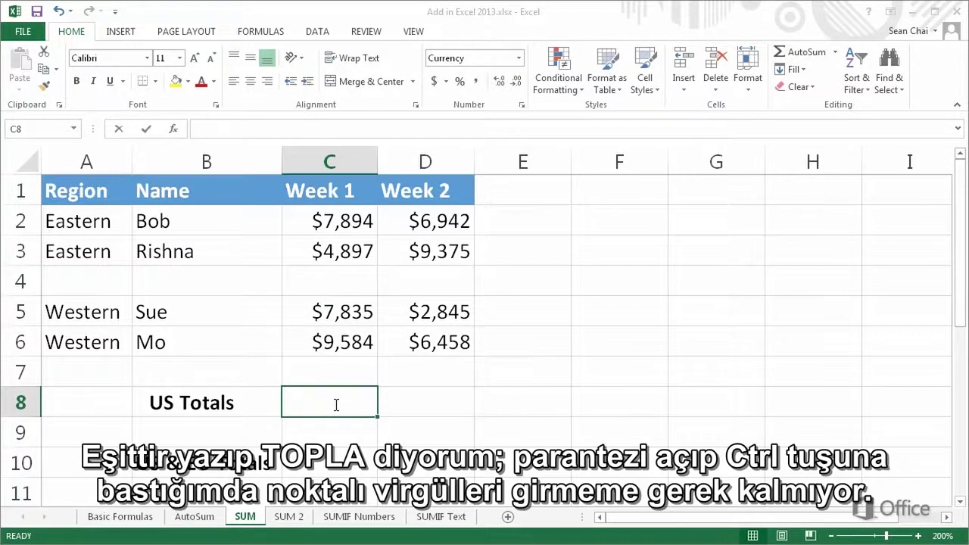
text(=SUM()
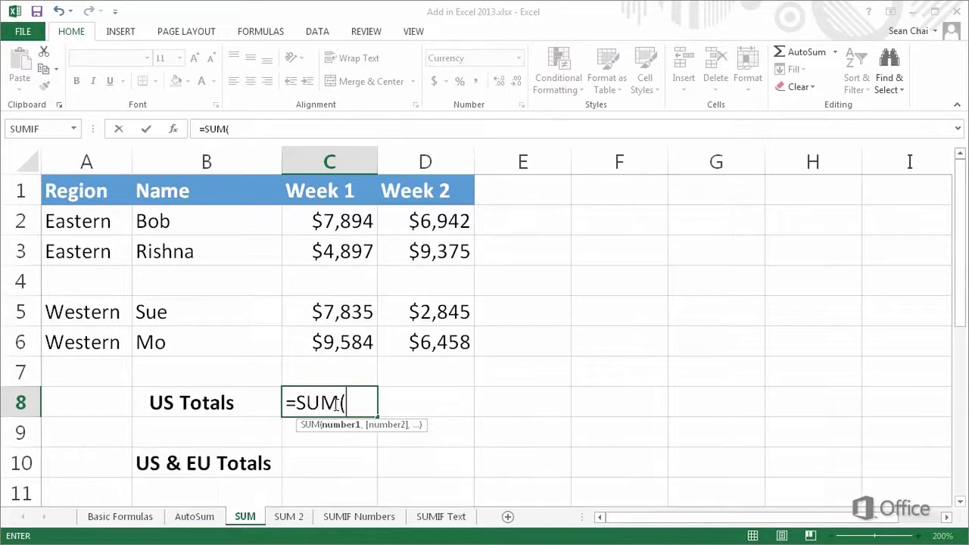
click(324, 219)
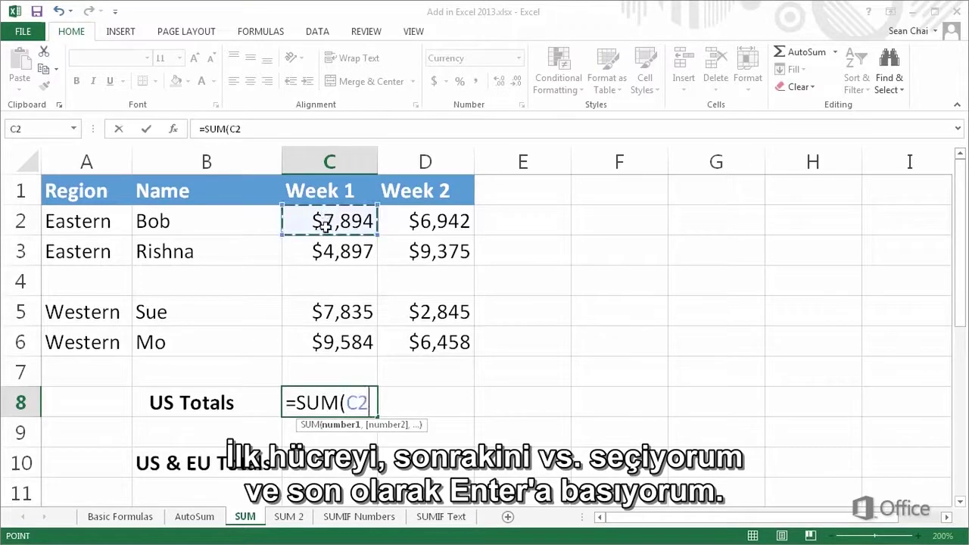
text(,)
click(320, 254)
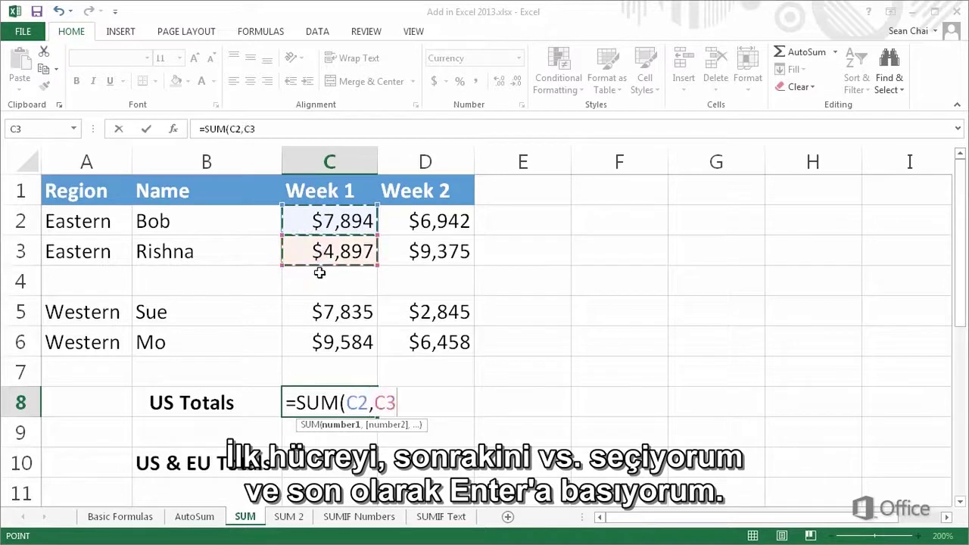
text(,)
click(325, 313)
text(,)
click(331, 346)
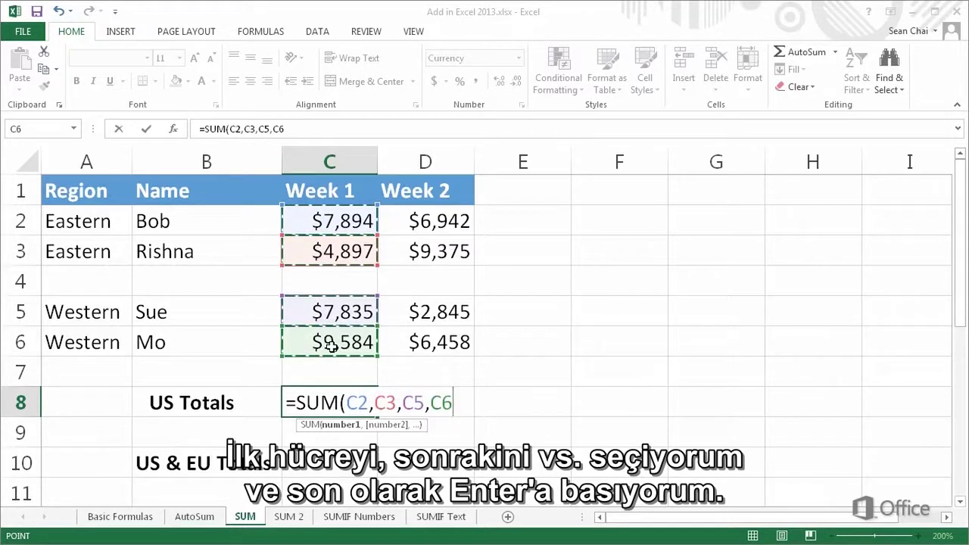
key(Return)
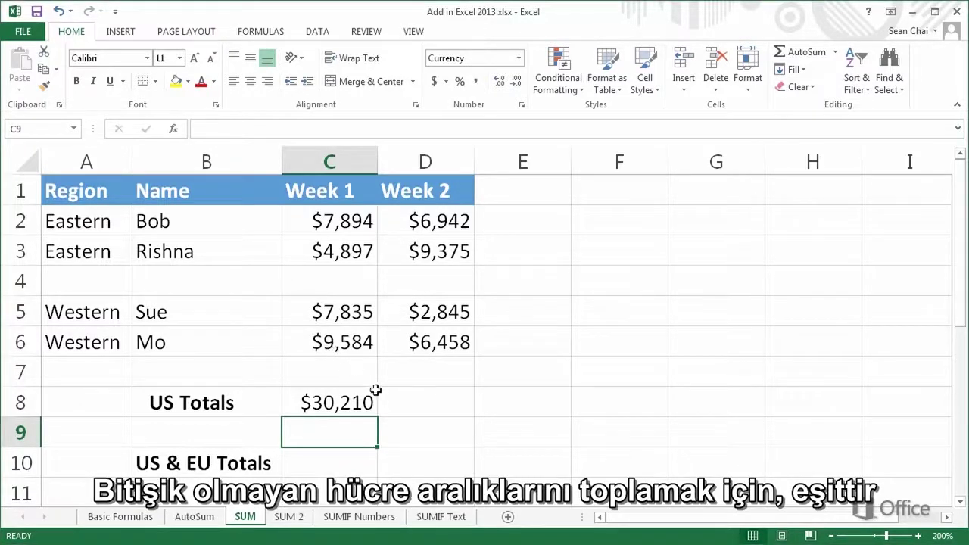
Step: Enter a SUM formula in D8 that adds the ranges D2:D3 and D5:D6, and inspect its references
click(385, 401)
text(=)
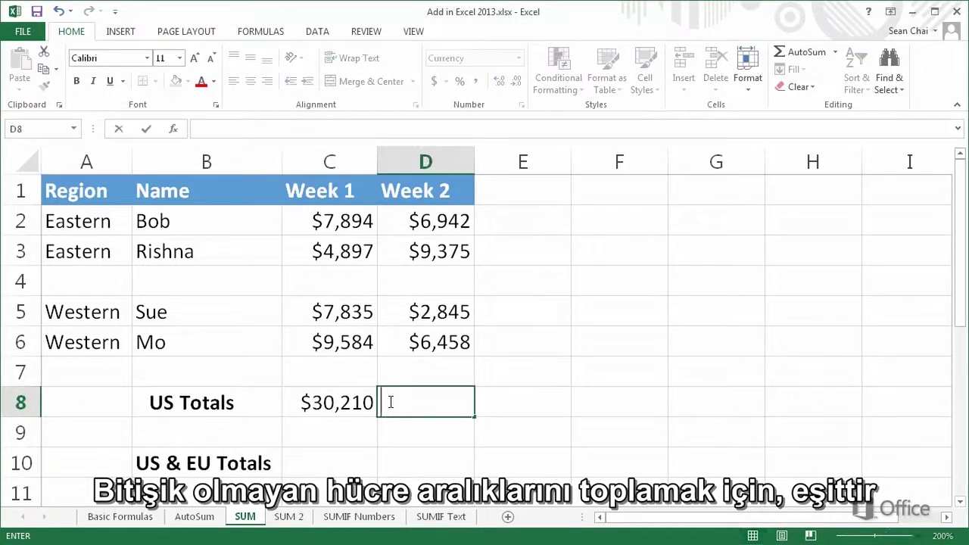
text(=SU)
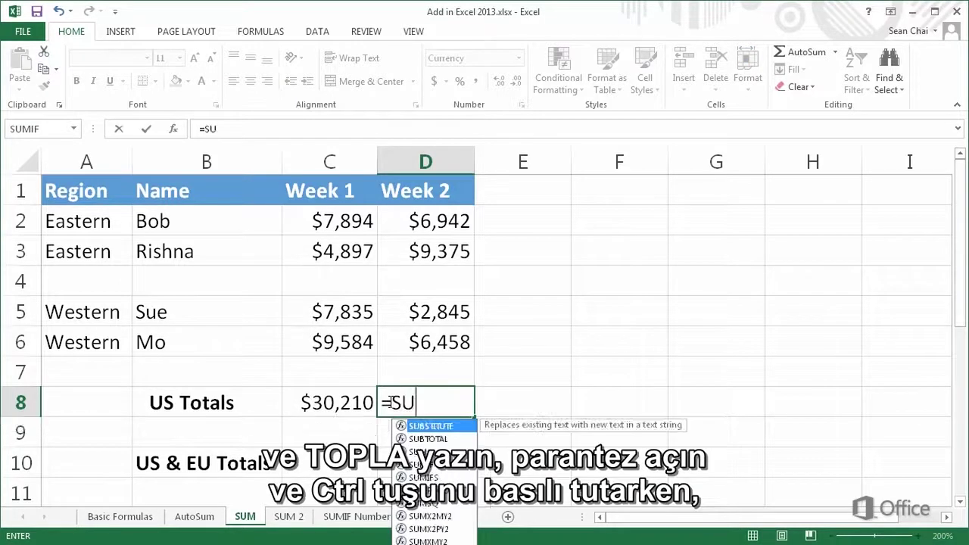
text(M()
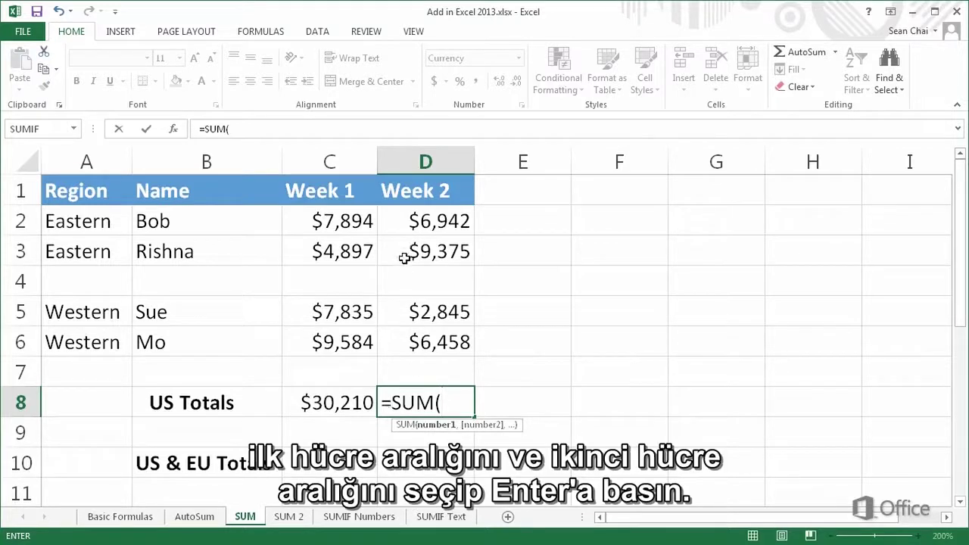
drag(409, 226, 413, 251)
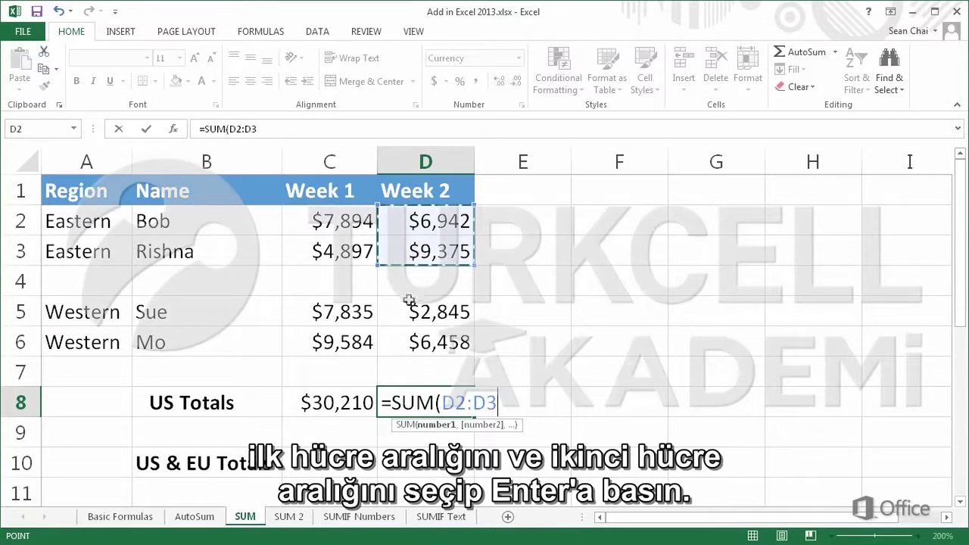
text(,)
drag(412, 311, 419, 340)
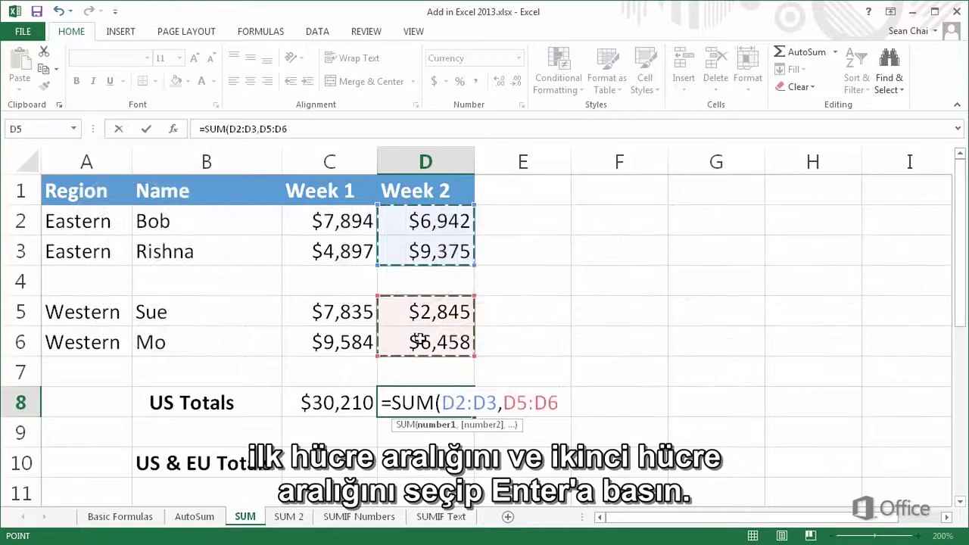
key(Return)
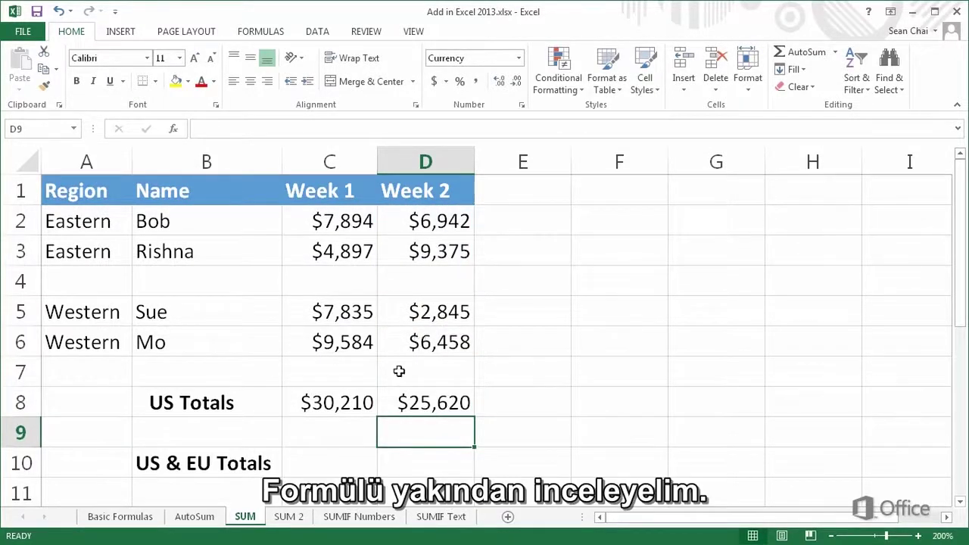
double_click(382, 403)
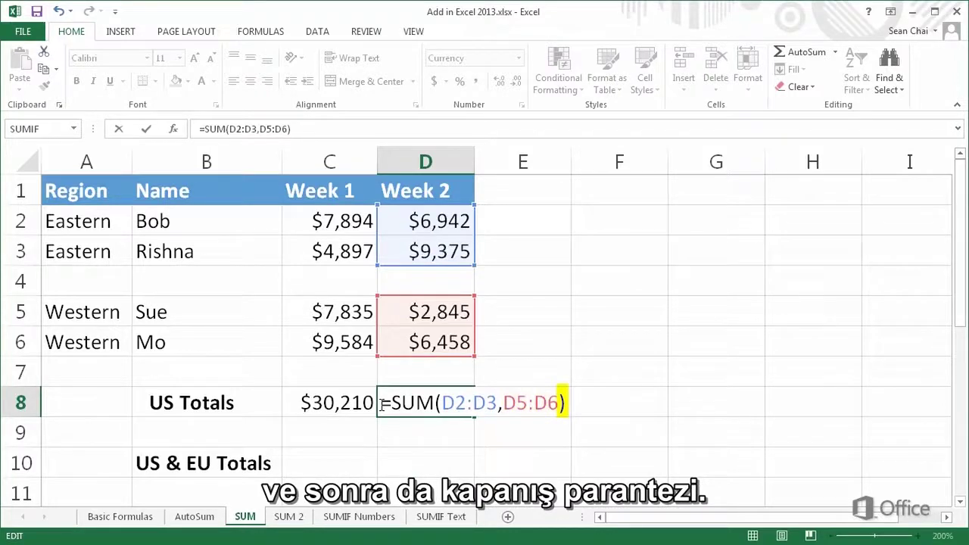
Step: Enter a SUM formula in C10 that adds C8 and cell B2 of the SUM 2 sheet, and inspect its references
click(320, 459)
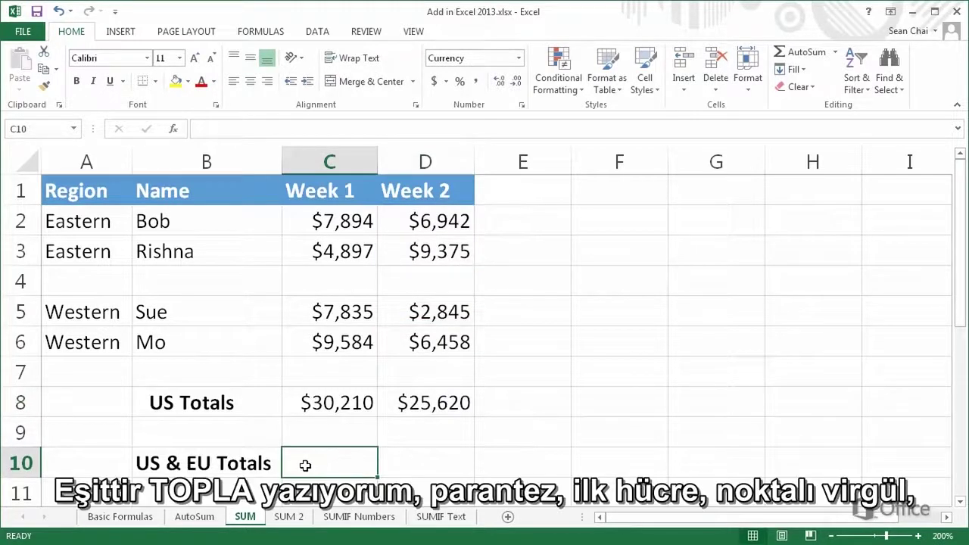
text(=S)
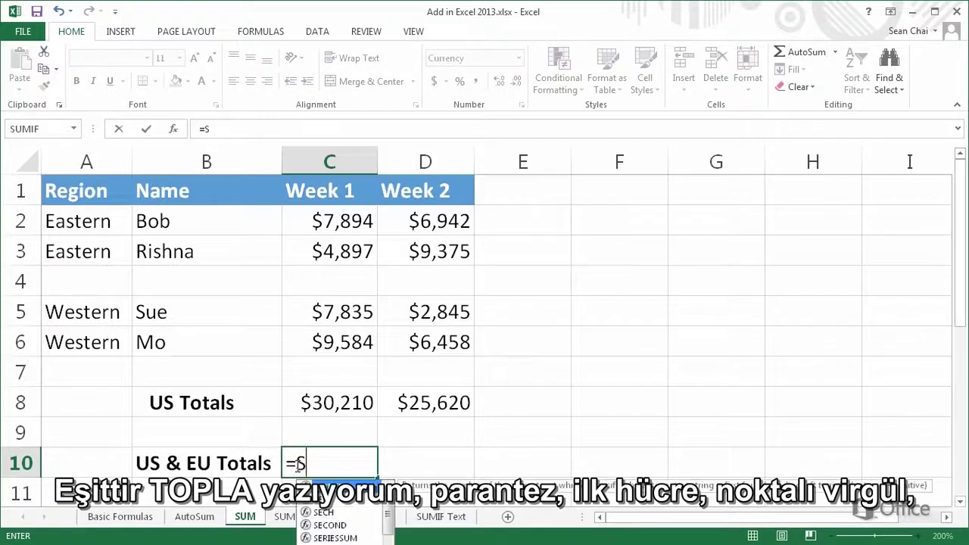
text(UM()
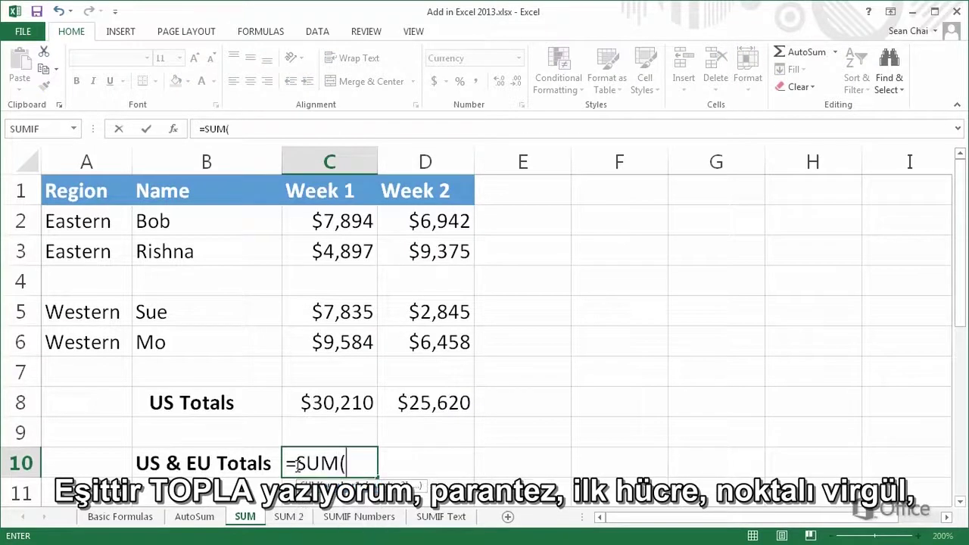
click(316, 405)
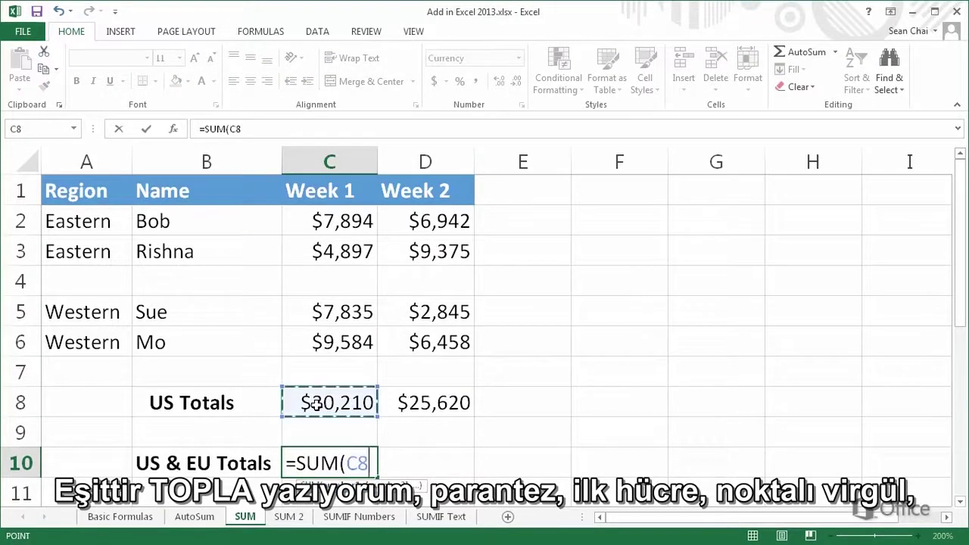
text(,)
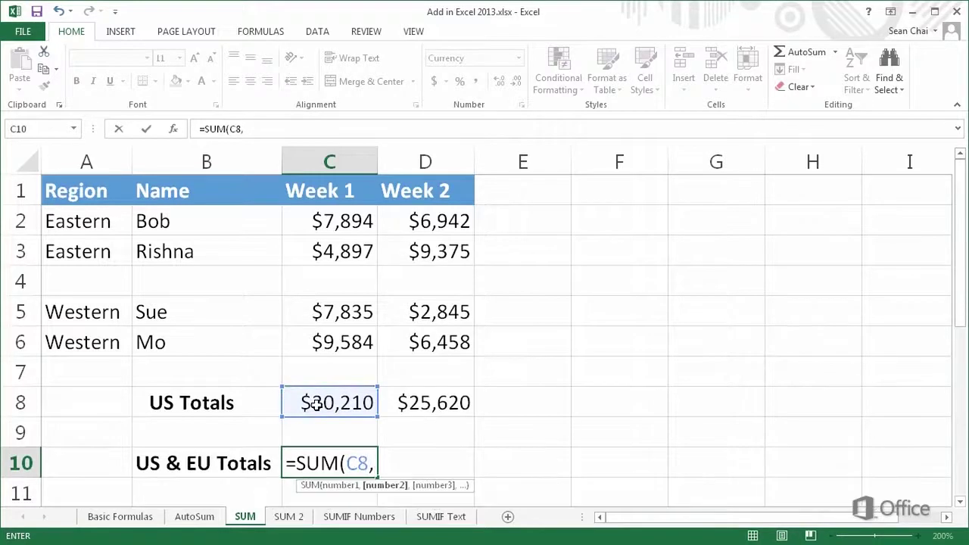
click(288, 517)
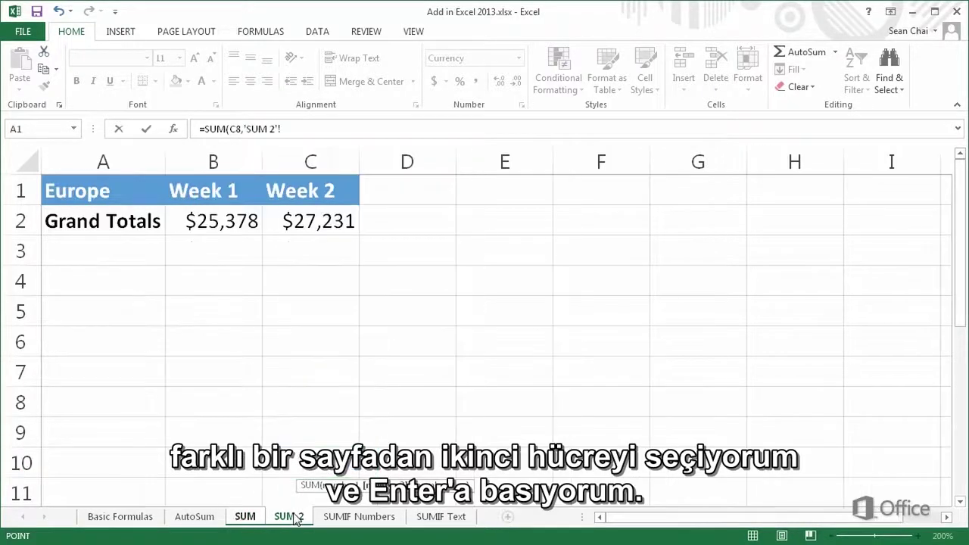
click(225, 224)
key(Return)
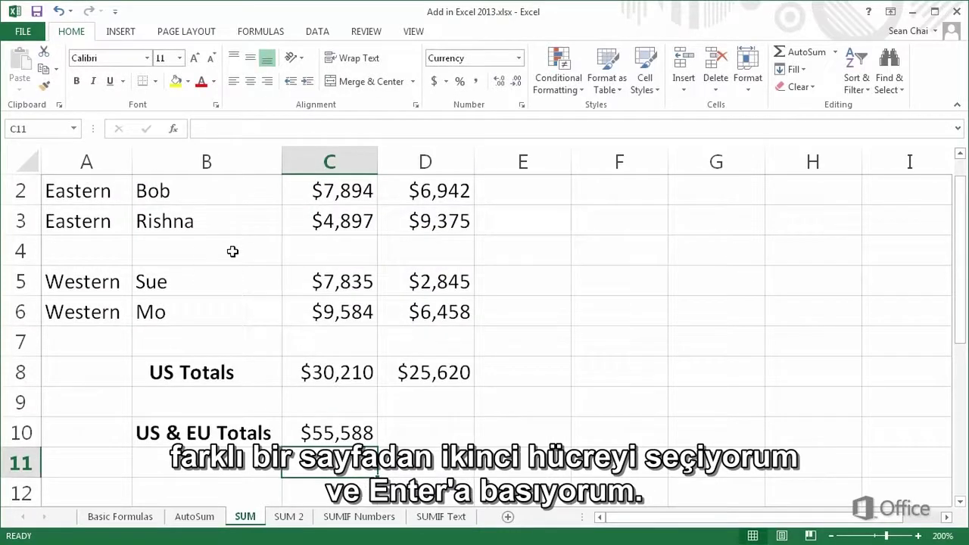
double_click(291, 432)
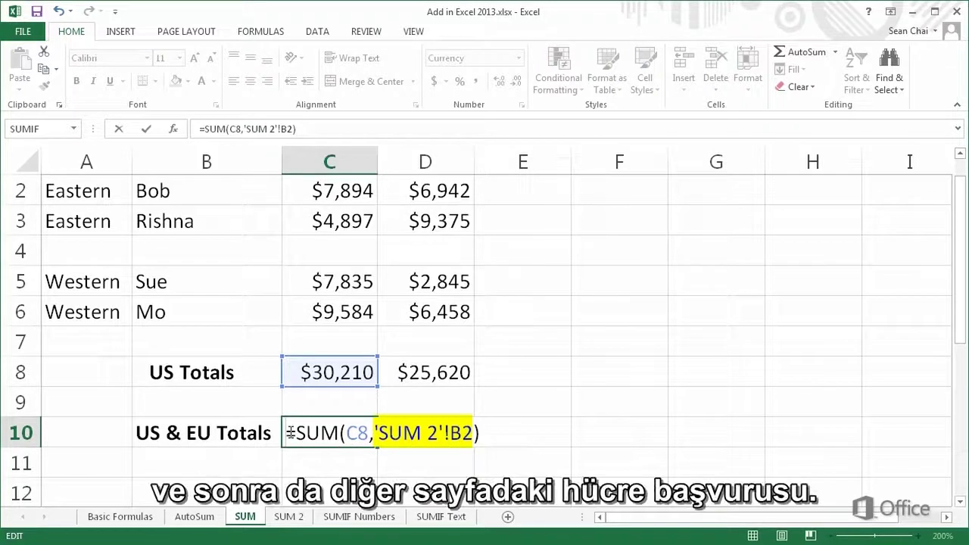
key(ctrl+Return)
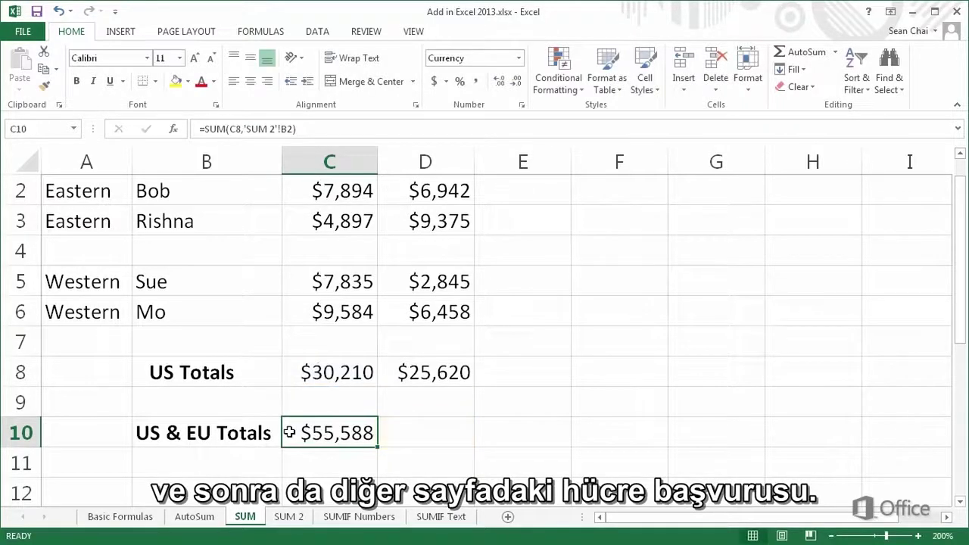